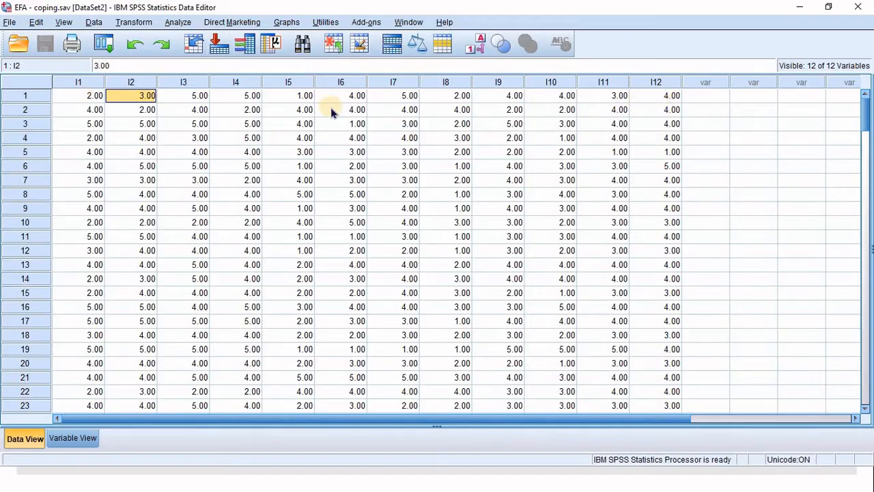
- Widen the Label column in the variable definitions so the full item labels for I1 to I12 can be read
left_click(78, 82)
left_click(652, 82)
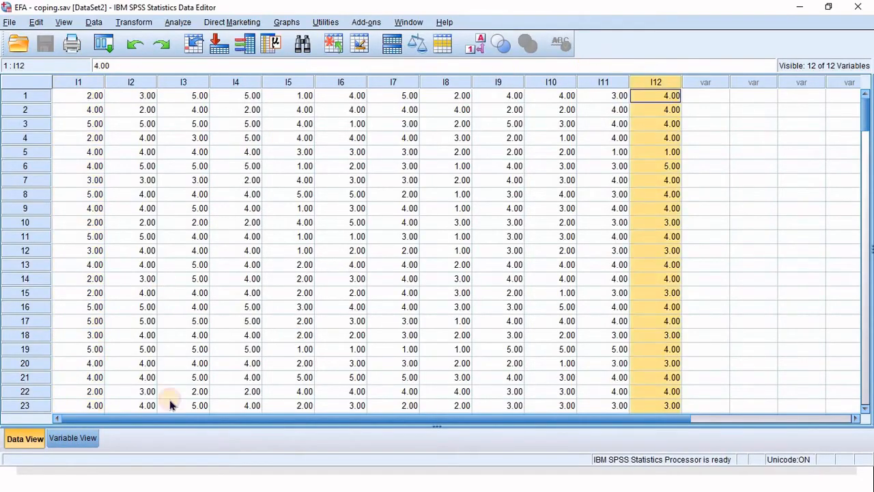
left_click(73, 437)
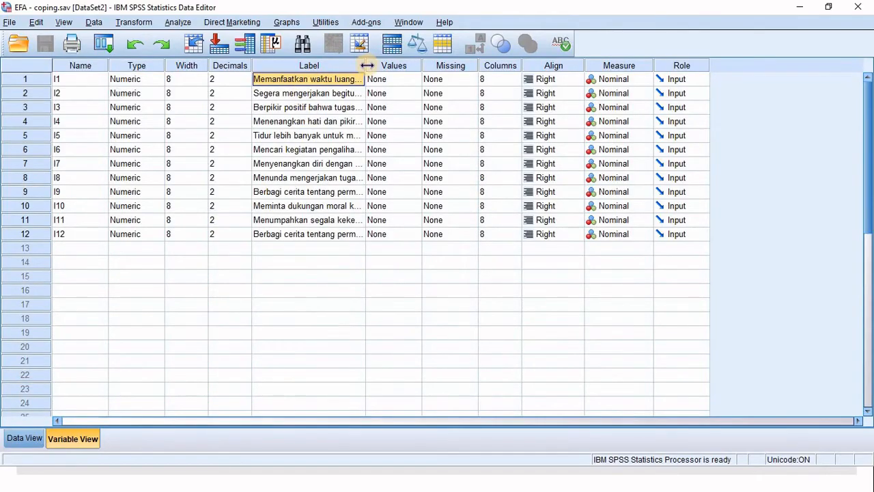
left_click_drag(367, 65, 577, 91)
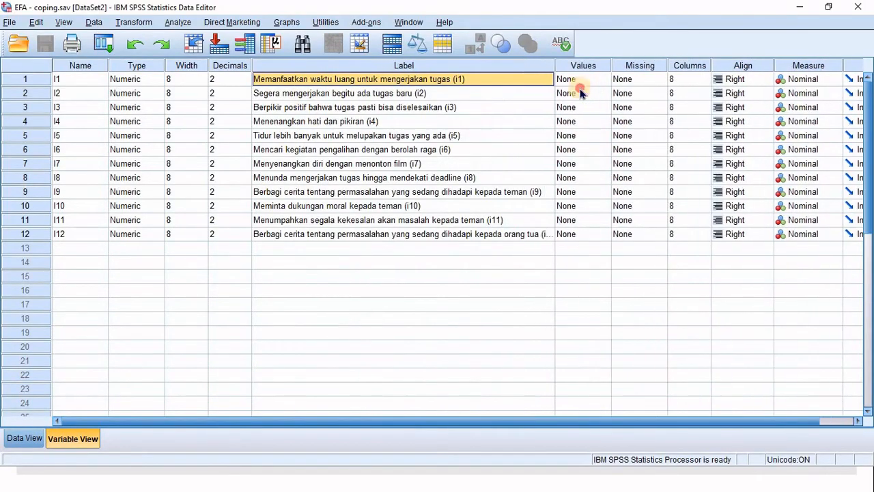
left_click(314, 93)
left_click(345, 80)
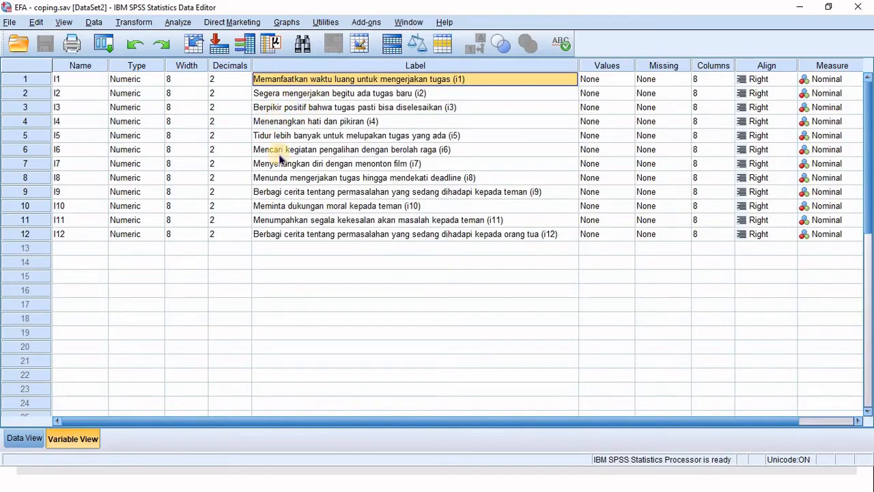
- Return to the data sheet and set up a dimension-reduction Factor Analysis with all twelve items, I1 to I12, as variables
left_click(20, 435)
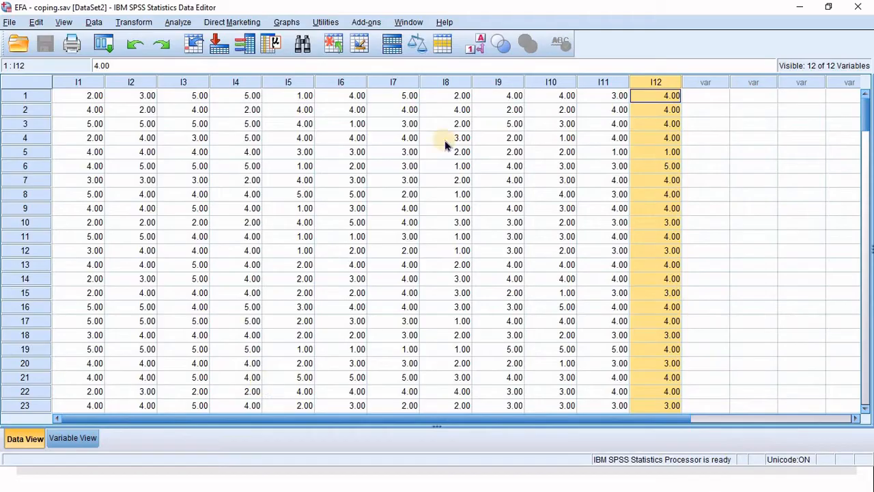
left_click(447, 138)
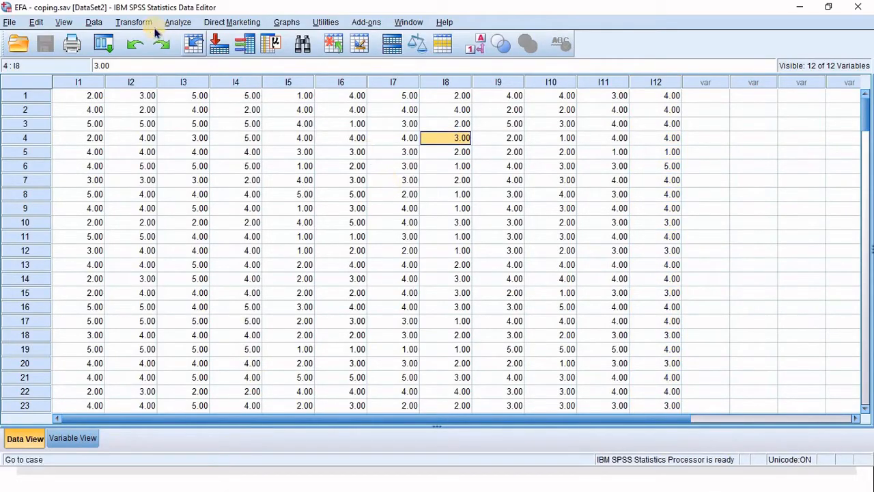
left_click(174, 23)
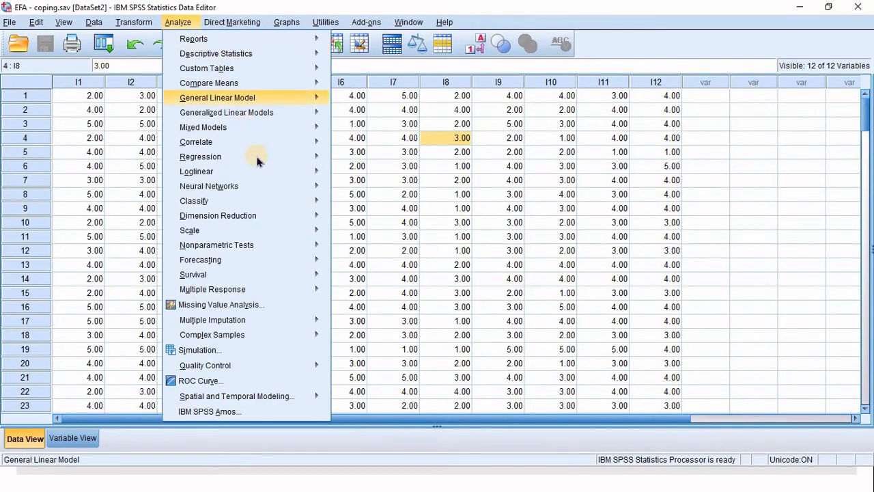
mouse_move(292, 217)
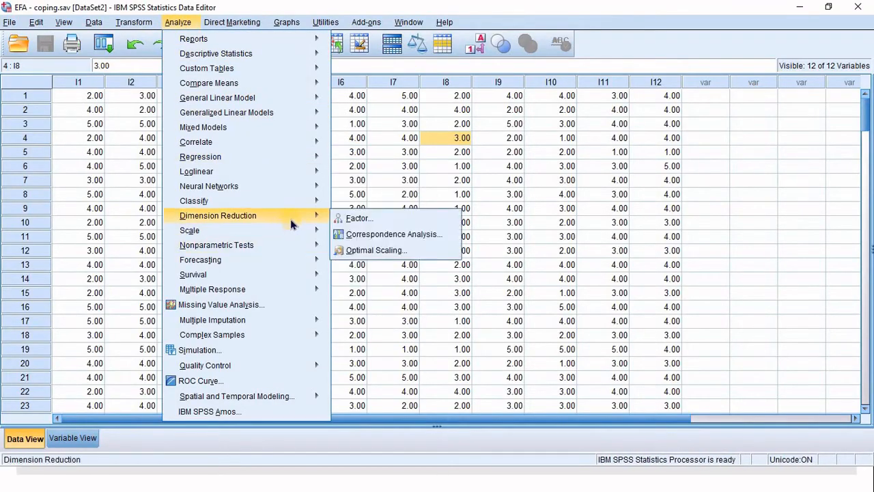
left_click(385, 223)
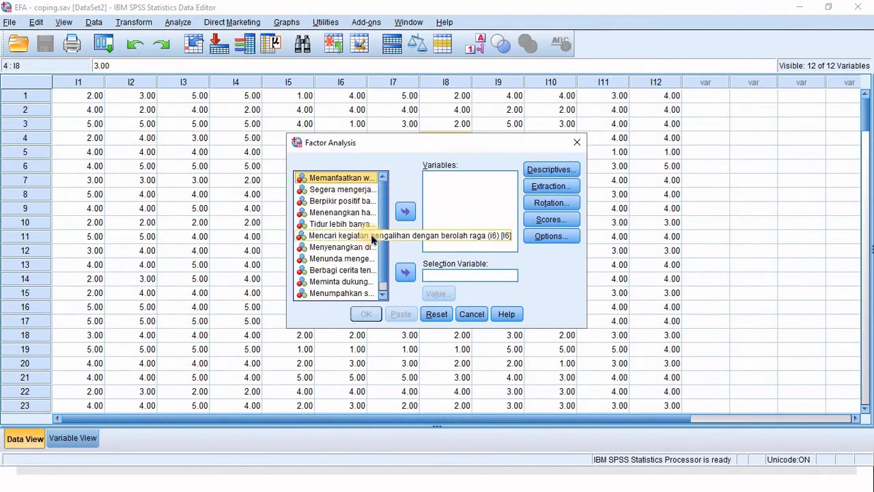
key("ctrl+a")
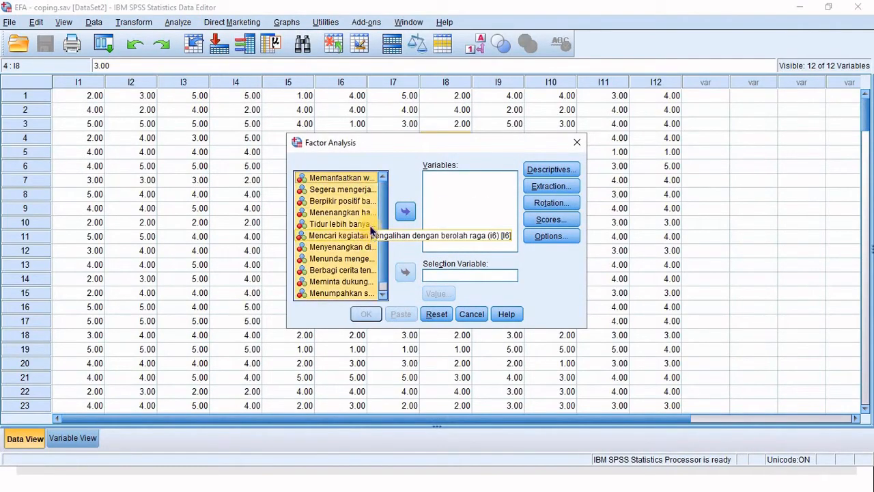
left_click(405, 213)
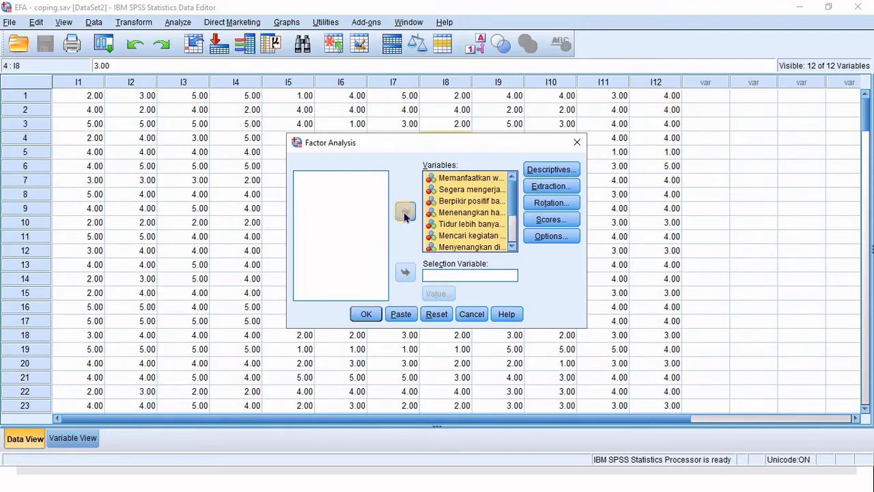
- Add KMO and Bartlett's test of sphericity to the factor analysis descriptives
left_click(539, 171)
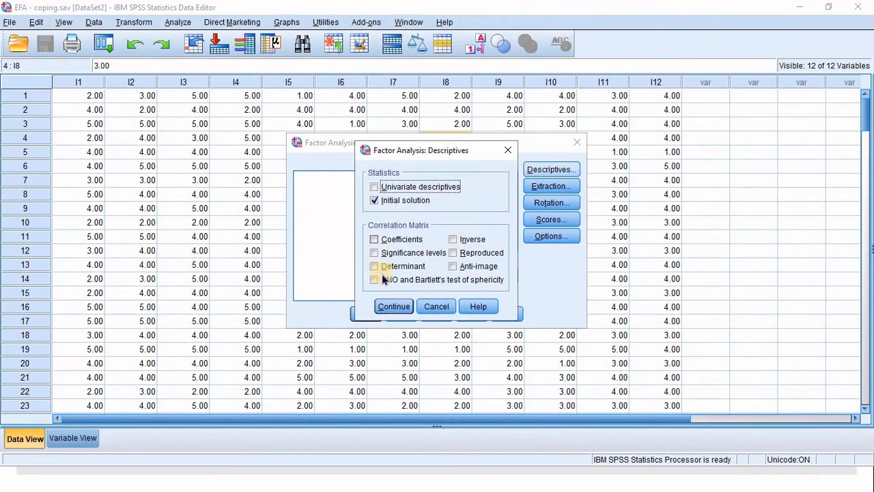
left_click(384, 283)
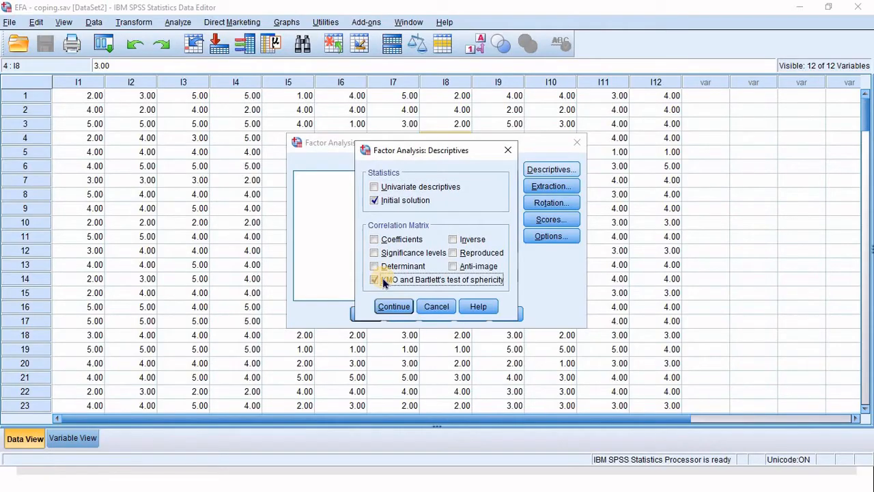
left_click(393, 309)
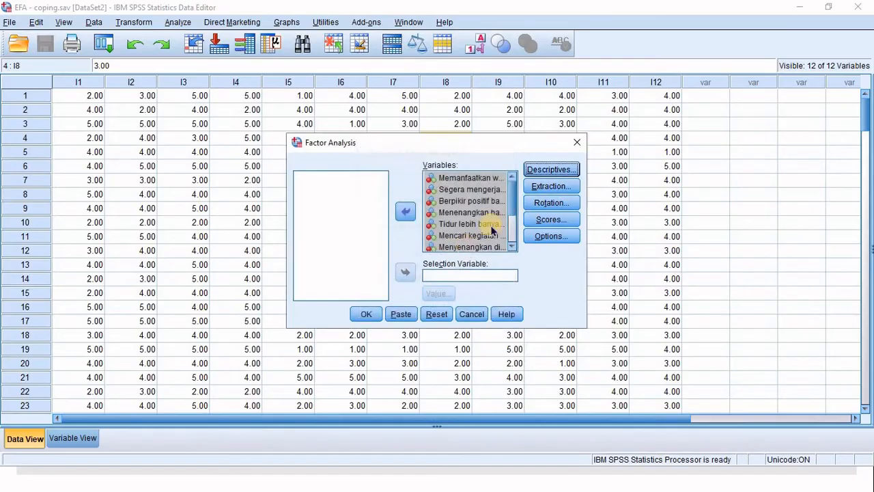
- Set the factor extraction method to Maximum likelihood and include a scree plot in the output
left_click(546, 186)
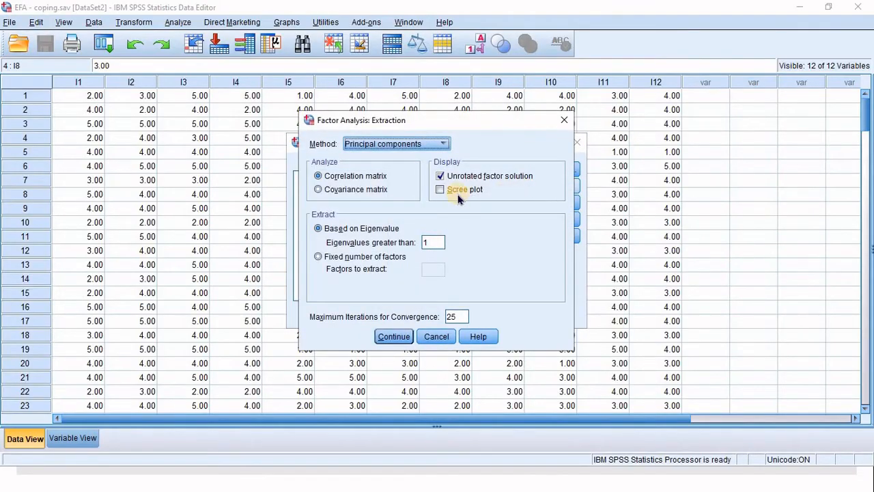
left_click(441, 192)
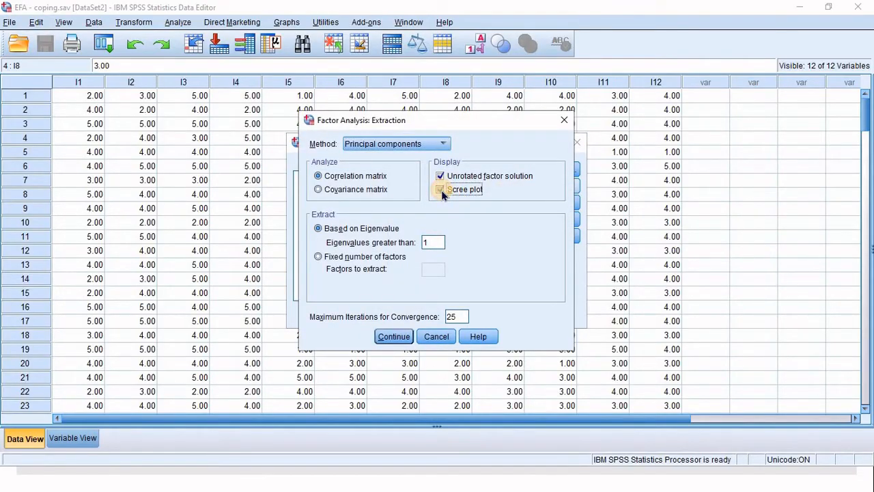
left_click(417, 144)
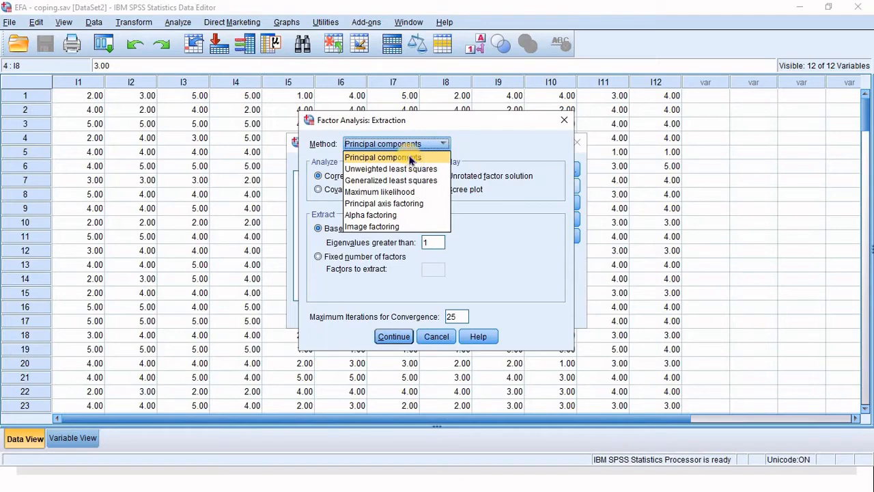
left_click(408, 192)
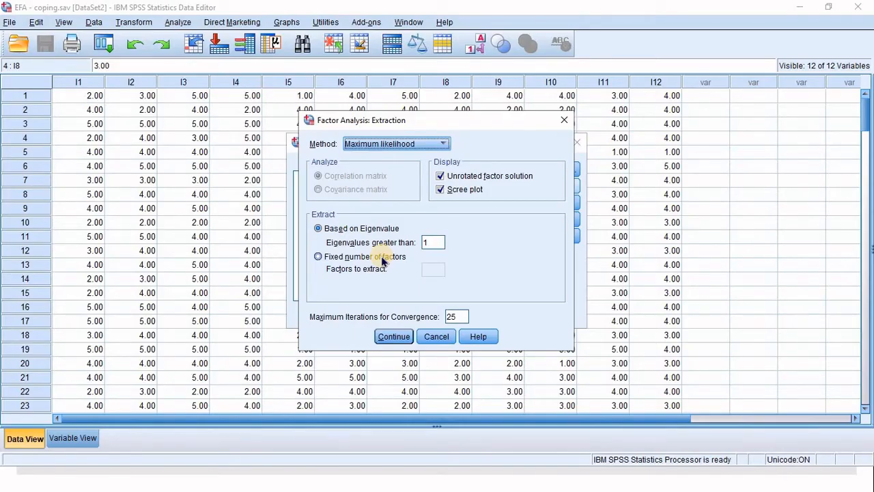
left_click(440, 190)
left_click(395, 333)
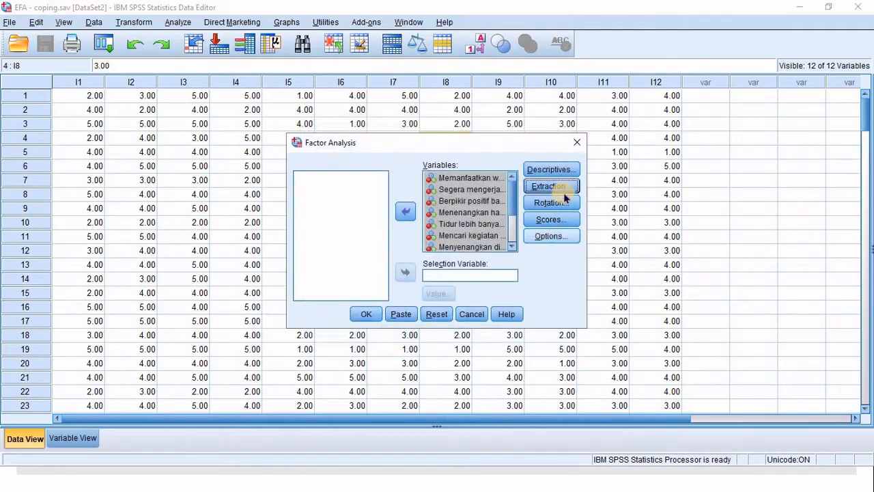
- Set the factor rotation method to Varimax
left_click(556, 205)
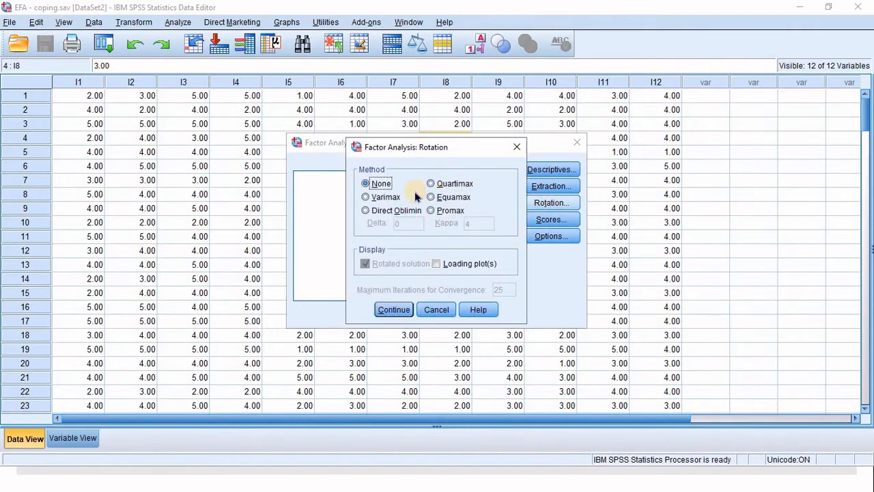
left_click(386, 197)
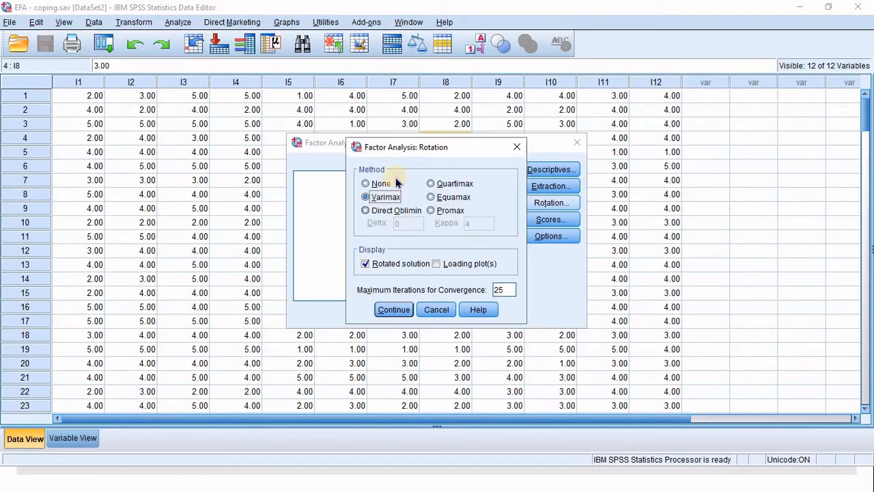
left_click(386, 310)
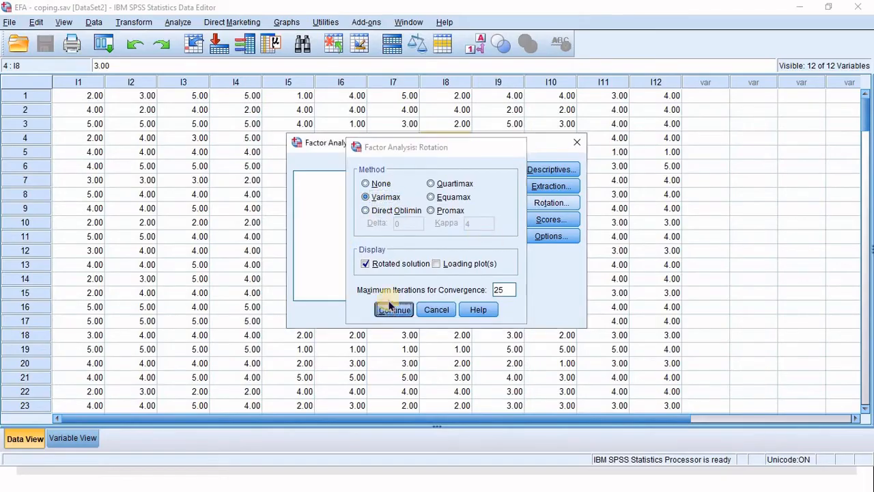
- Sort the coefficients by size, suppress those with an absolute value below .30, and run the factor analysis
left_click(553, 235)
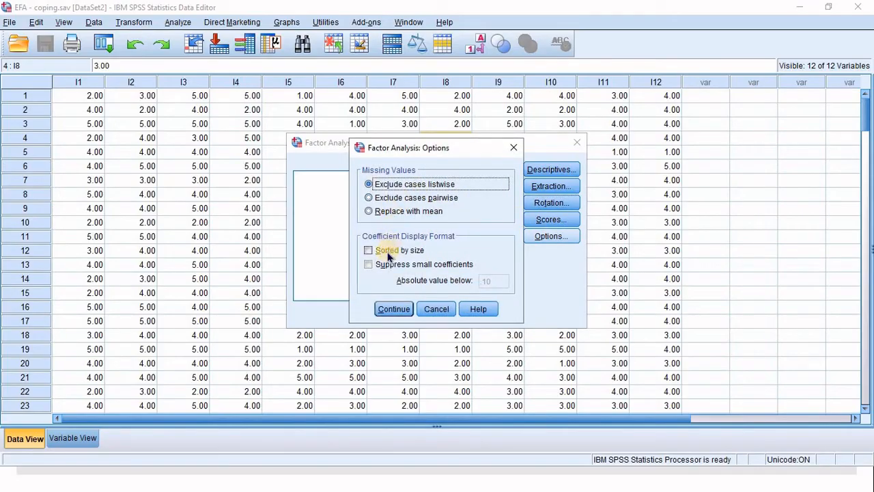
left_click(383, 252)
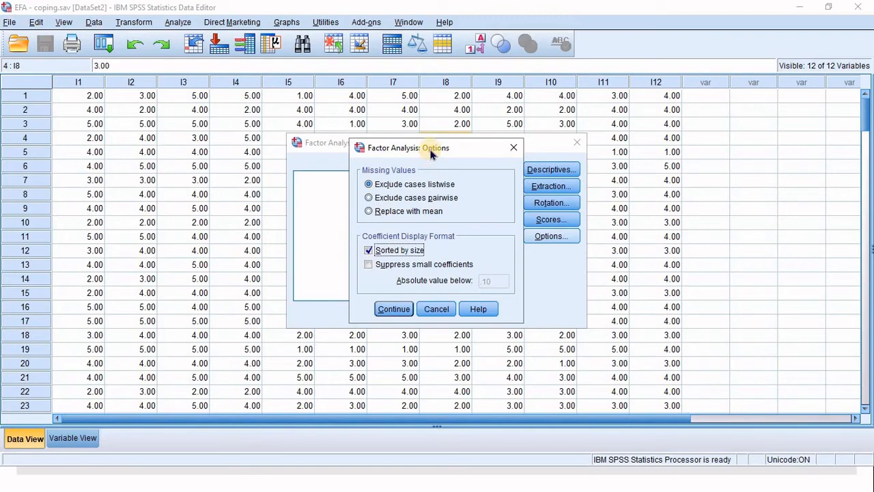
left_click(392, 266)
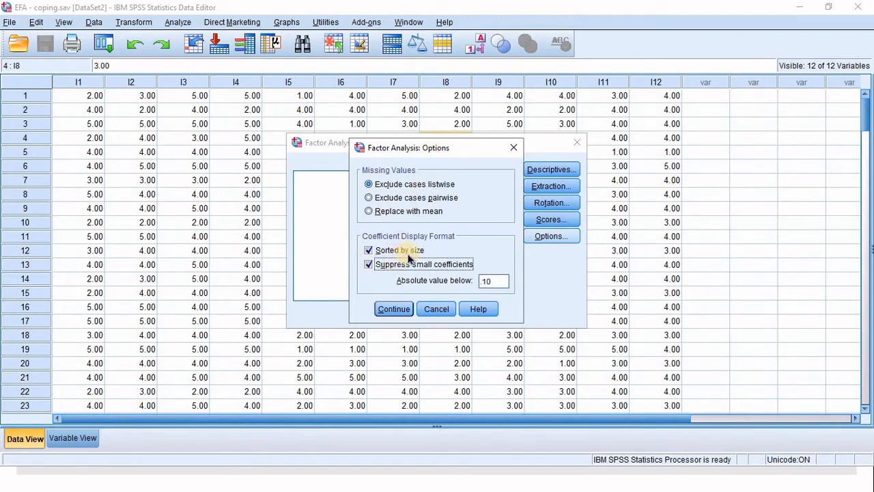
double_click(486, 281)
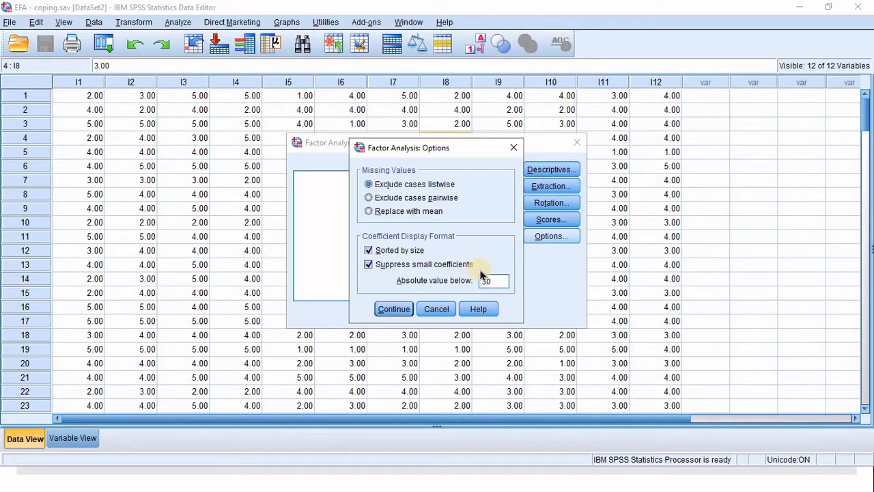
left_click(486, 282)
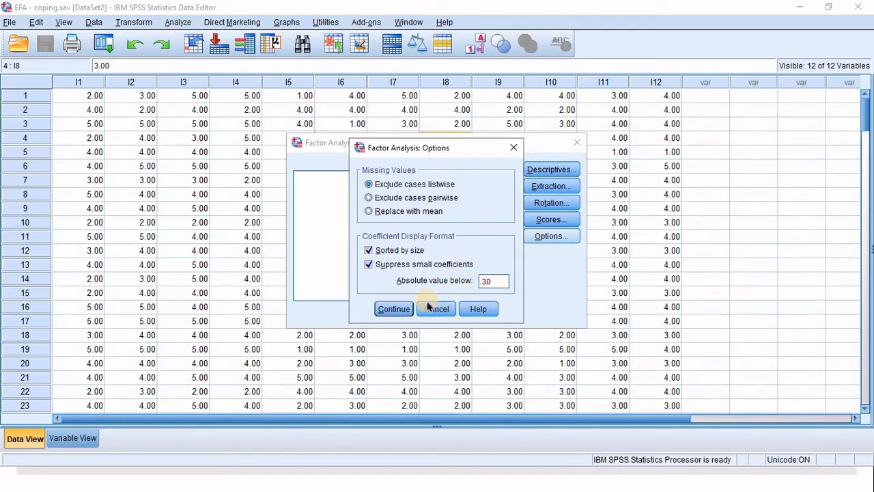
left_click(401, 308)
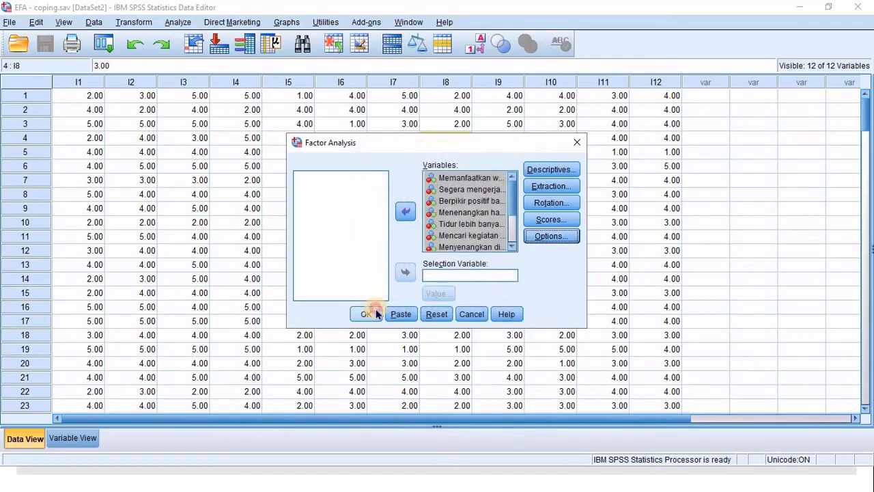
left_click(369, 314)
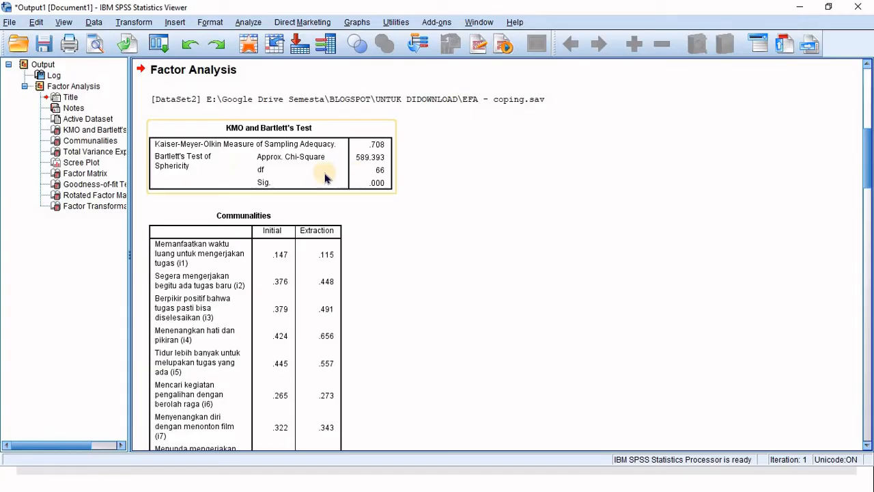
- Examine the Communalities table, the Total Variance Explained table and the scree plot in the factor analysis output
left_click(408, 262)
scroll(396, 238, "down", 3)
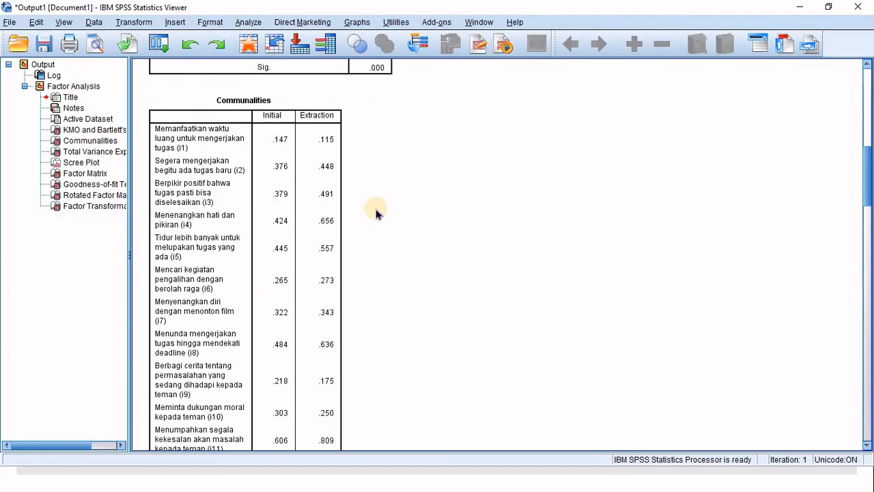
left_click(334, 217)
scroll(335, 217, "down", 8)
left_click(585, 277)
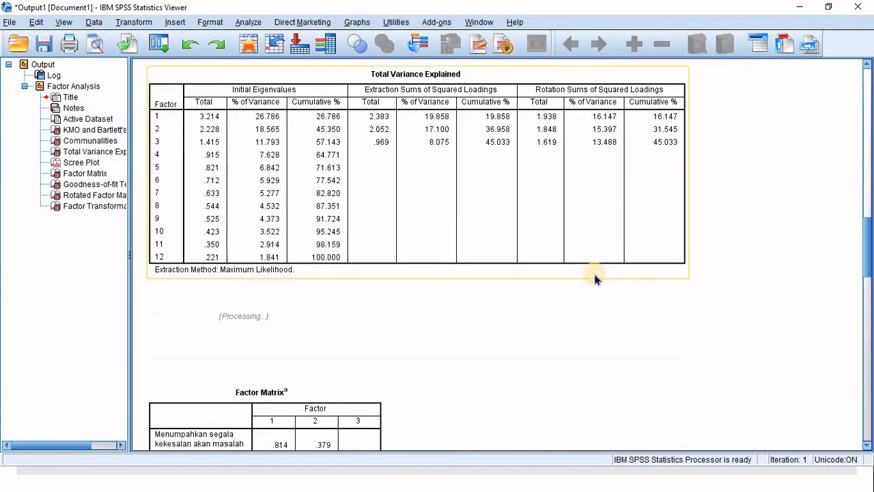
left_click(695, 226)
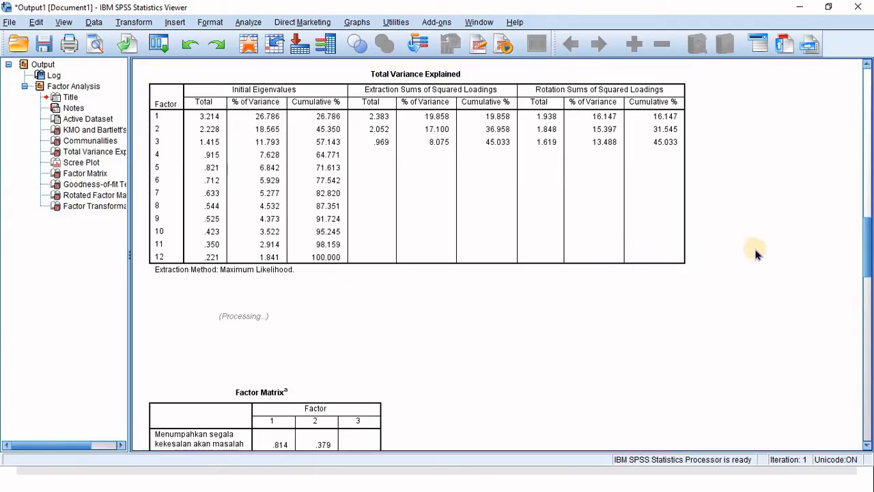
left_click(550, 271)
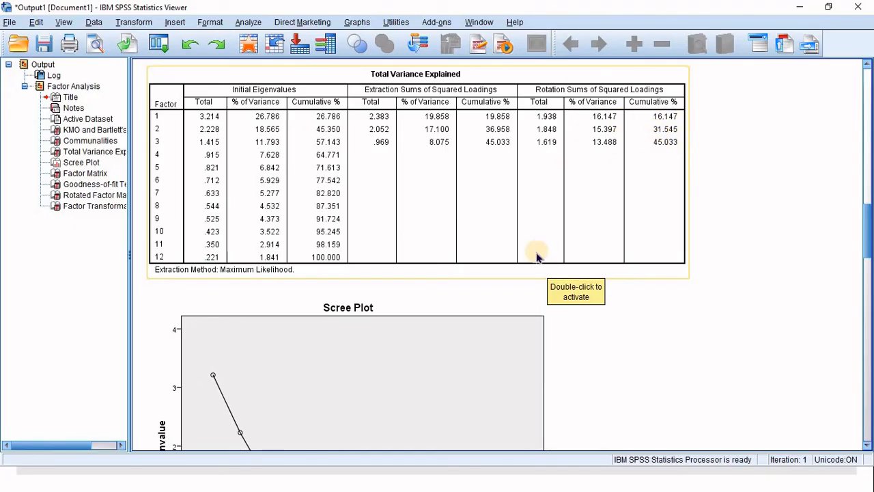
scroll(860, 205, "down", 3)
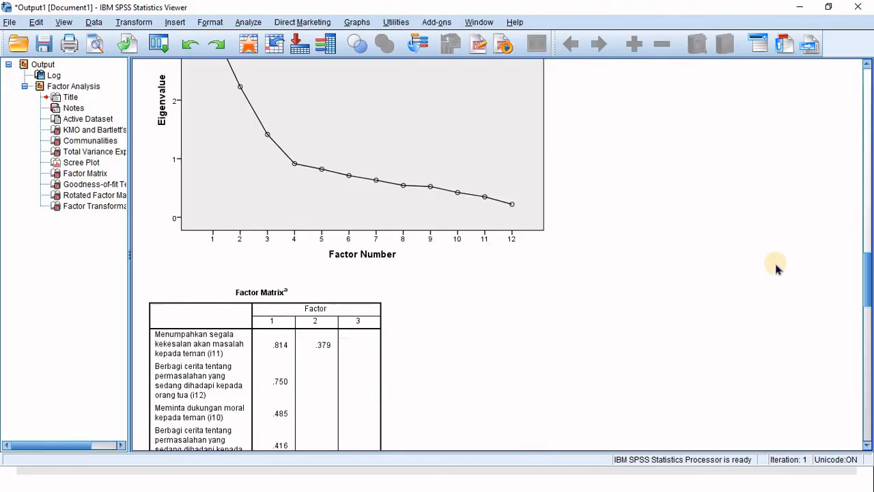
scroll(304, 201, "up", 1)
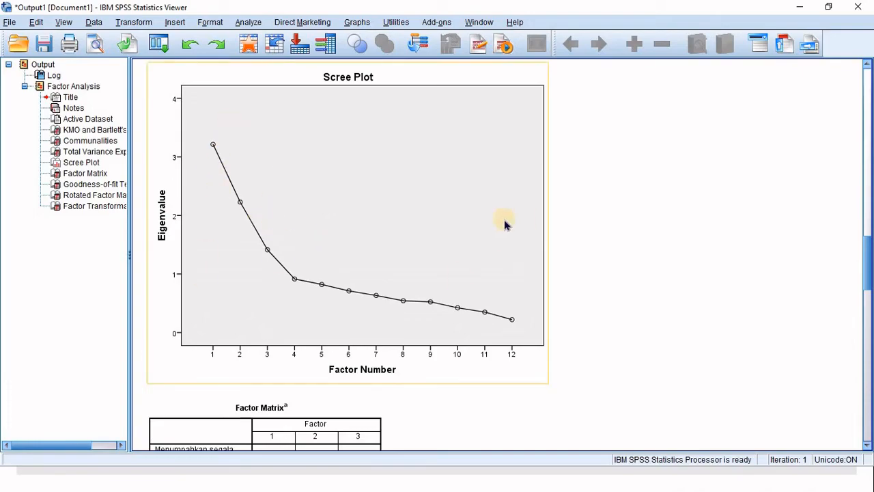
- Examine the Factor Matrix and the Rotated Factor Matrix in the factor analysis output
scroll(381, 384, "down", 3)
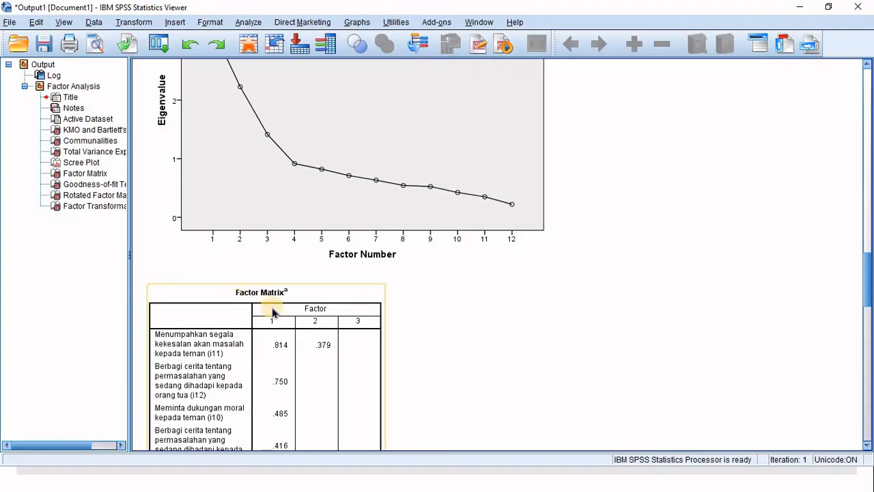
scroll(272, 312, "down", 9)
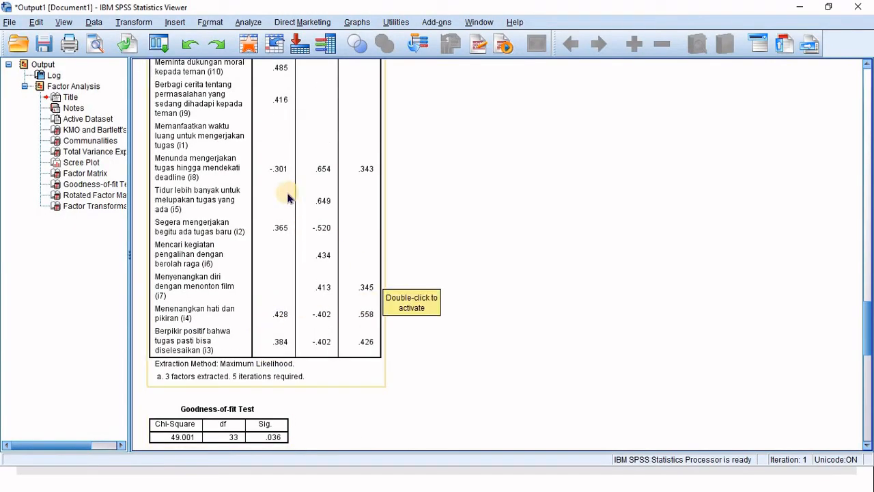
scroll(287, 197, "up", 3)
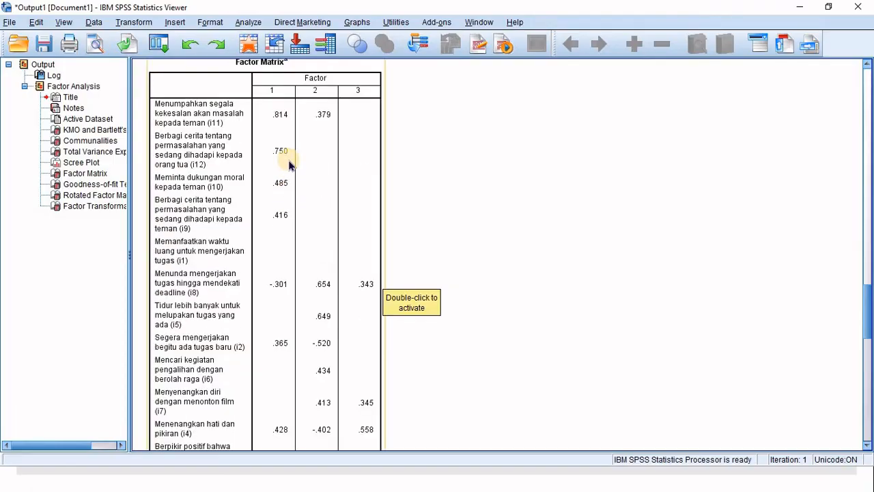
scroll(279, 152, "up", 6)
scroll(306, 328, "down", 15)
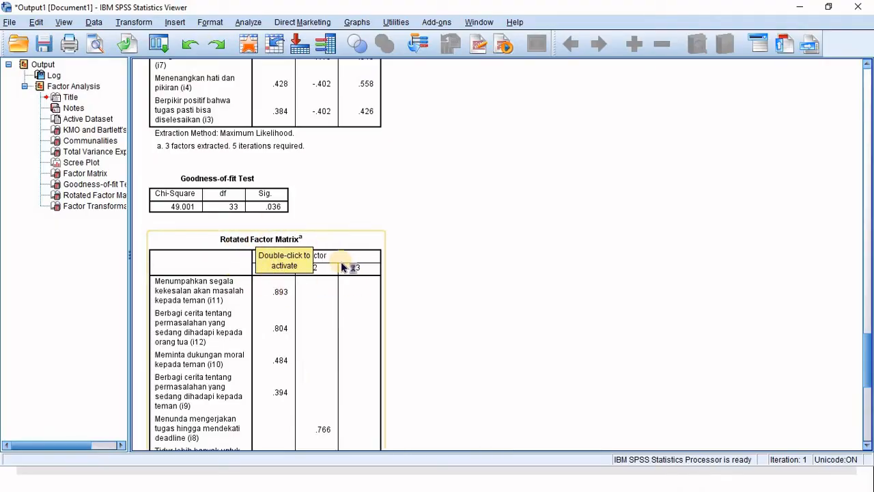
scroll(341, 259, "down", 3)
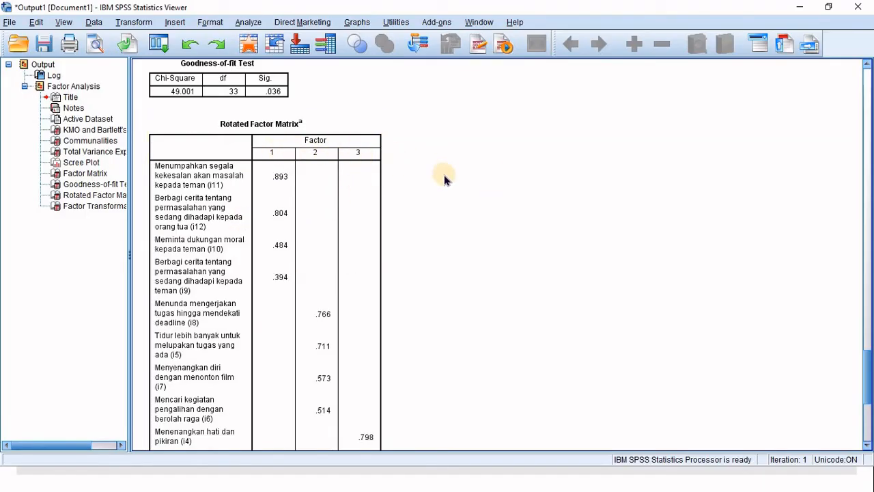
- Set the factor extraction to a fixed number of 3 factors and rerun the factor analysis
left_click(246, 23)
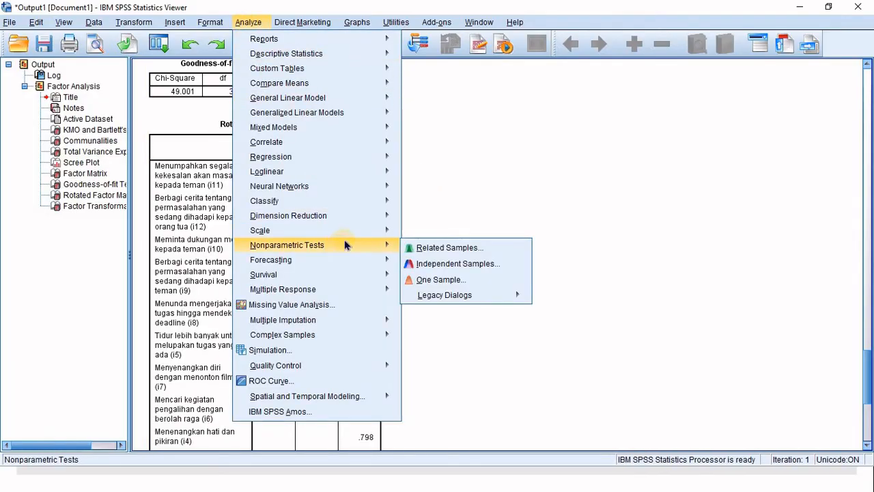
mouse_move(367, 220)
left_click(441, 219)
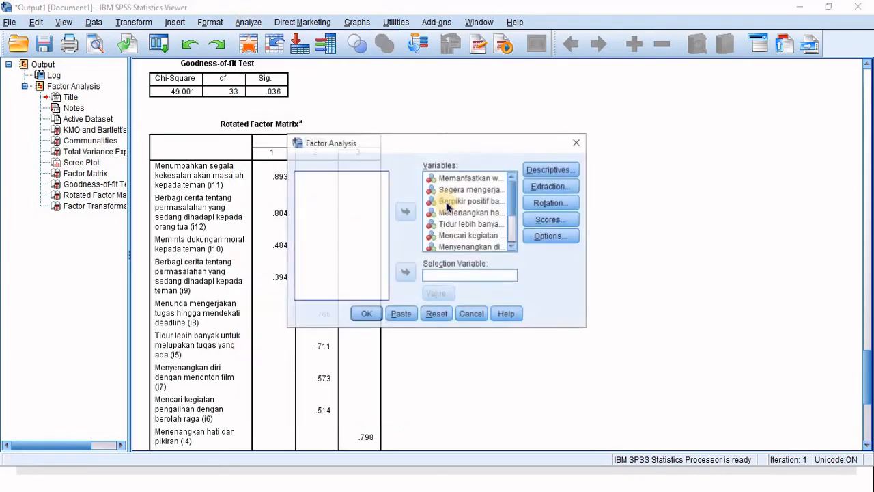
left_click(549, 171)
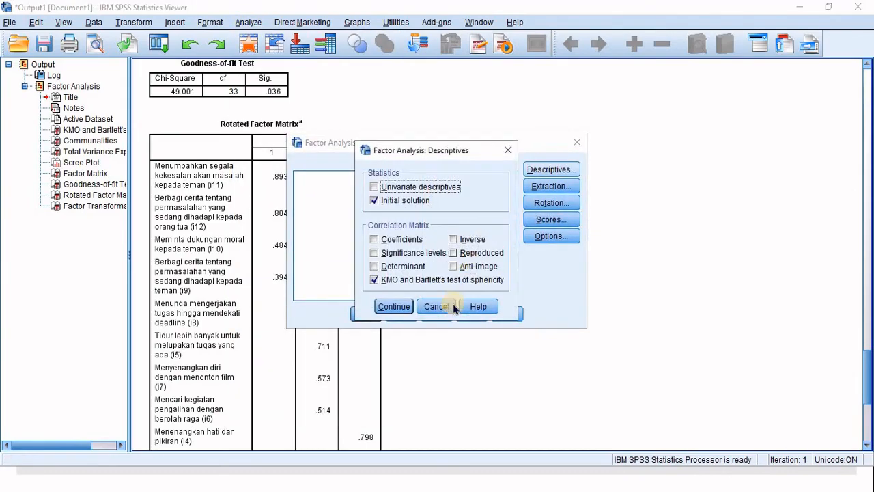
left_click(452, 308)
left_click(550, 186)
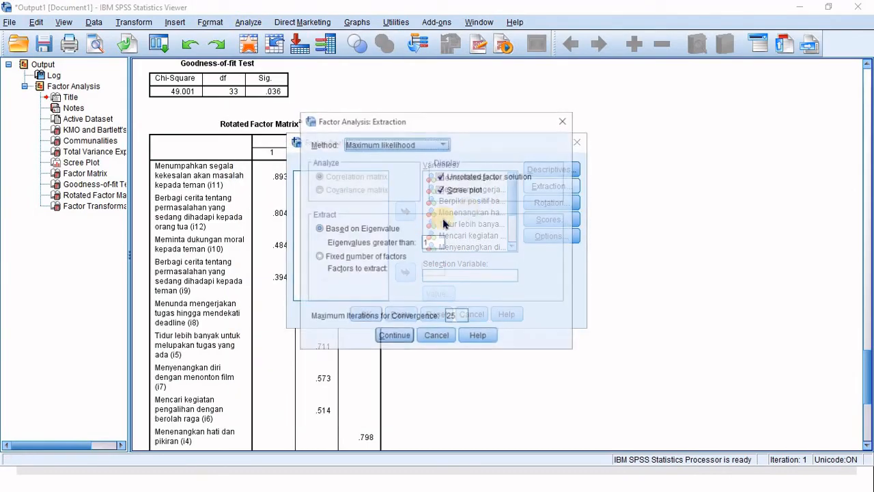
left_click(360, 258)
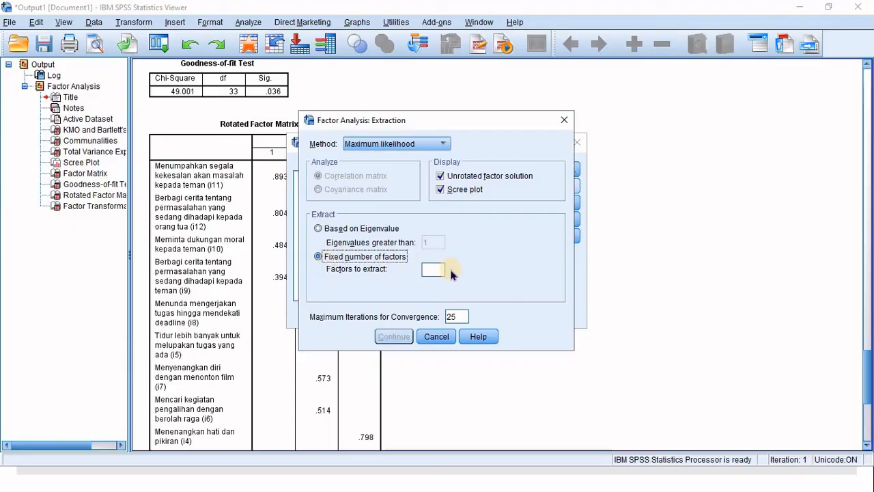
left_click(438, 270)
type("3")
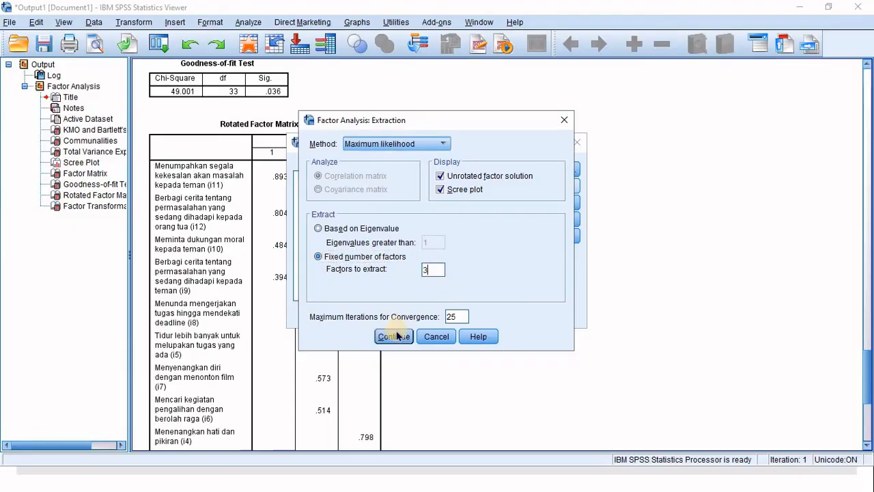
left_click(394, 337)
left_click(365, 312)
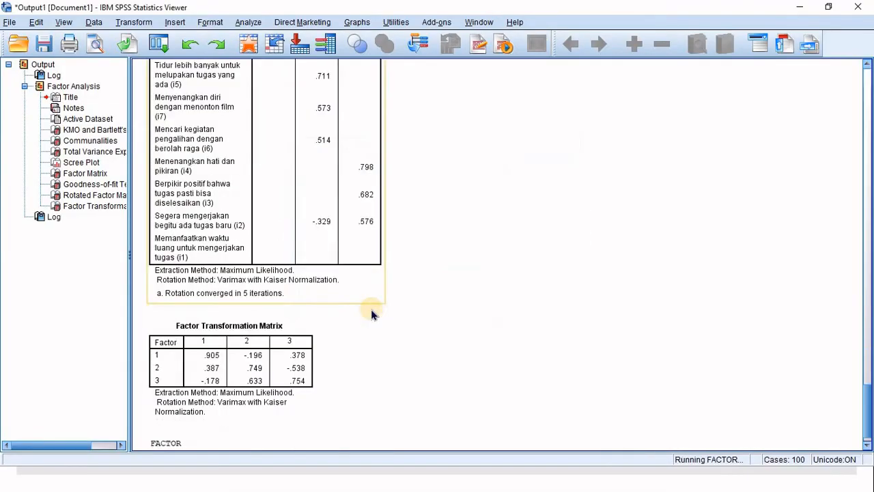
- Examine how the coping items load on each factor in the Rotated Factor Matrix of the rerun analysis
scroll(408, 262, "down", 10)
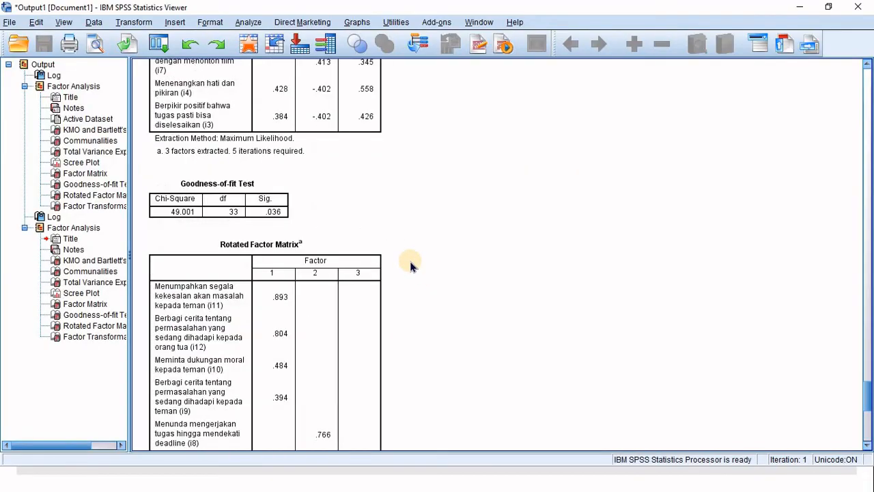
scroll(407, 263, "up", 9)
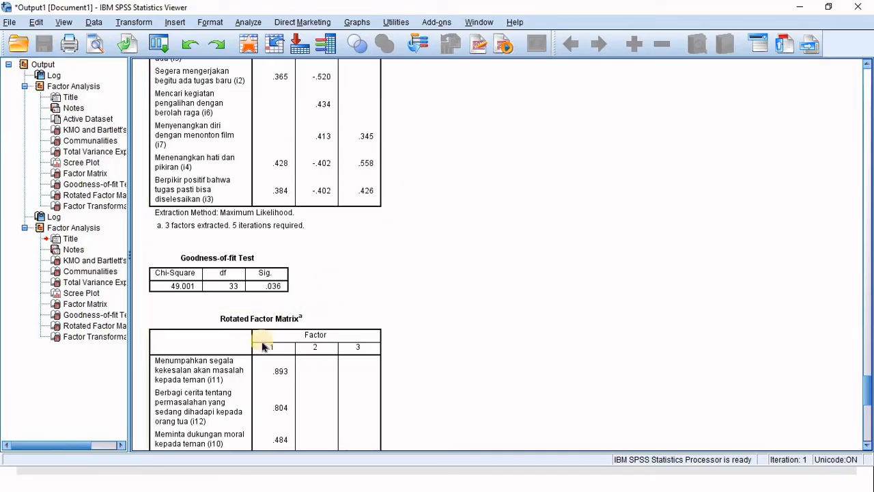
scroll(264, 320, "down", 3)
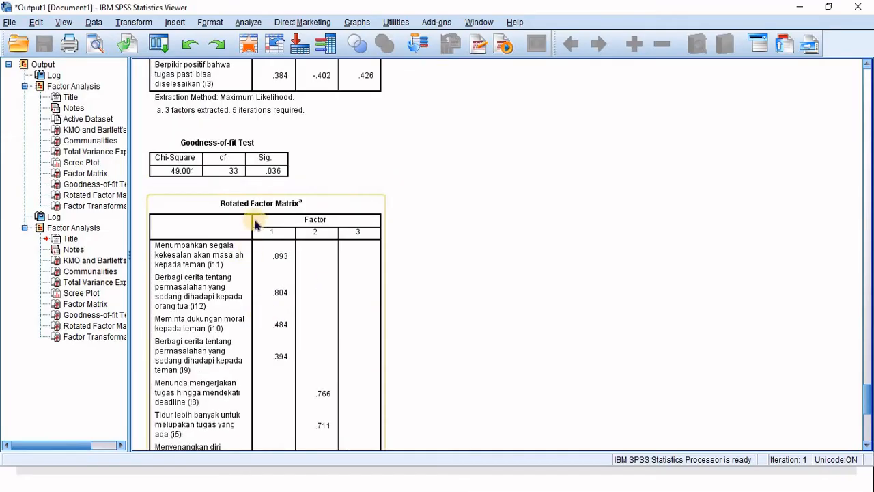
scroll(228, 199, "down", 3)
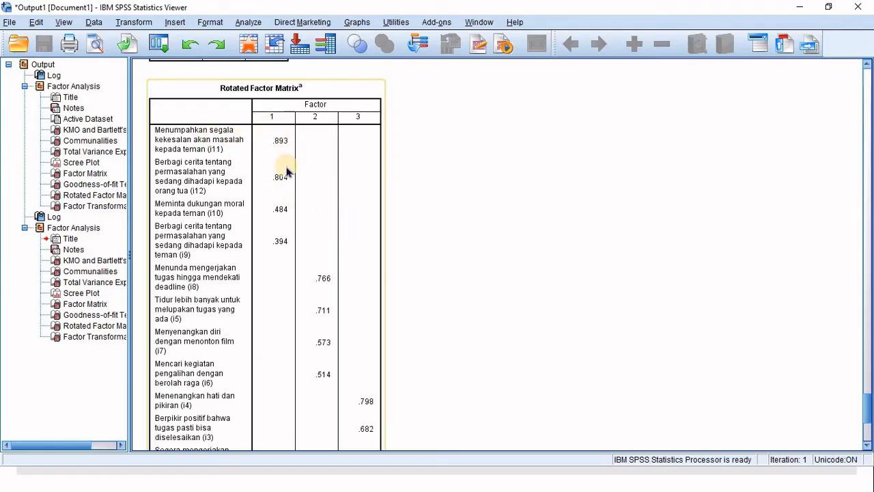
scroll(346, 293, "down", 3)
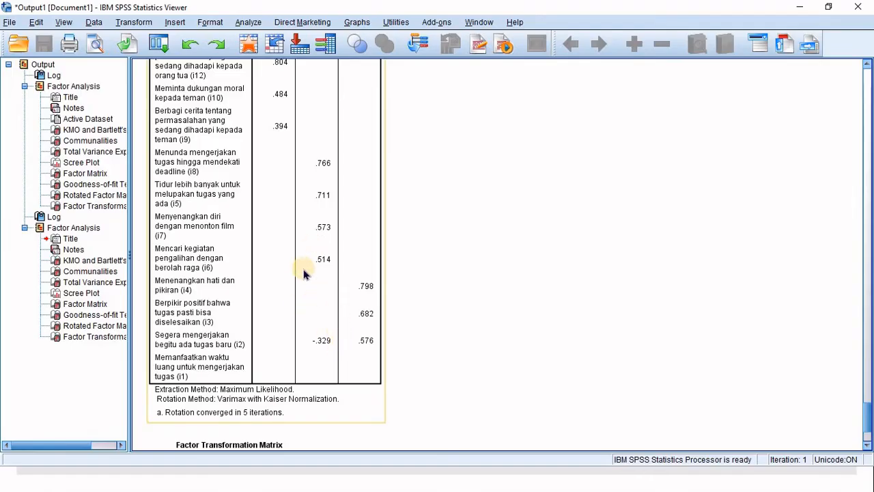
scroll(305, 273, "up", 3)
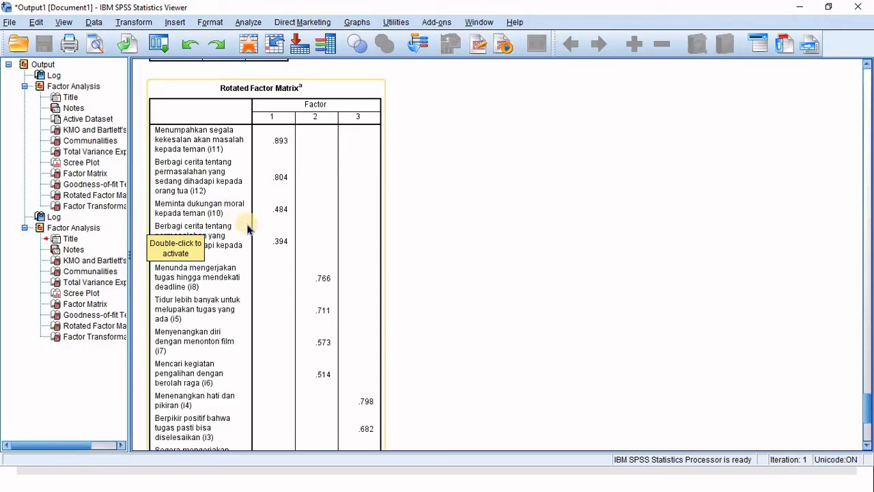
scroll(310, 285, "down", 3)
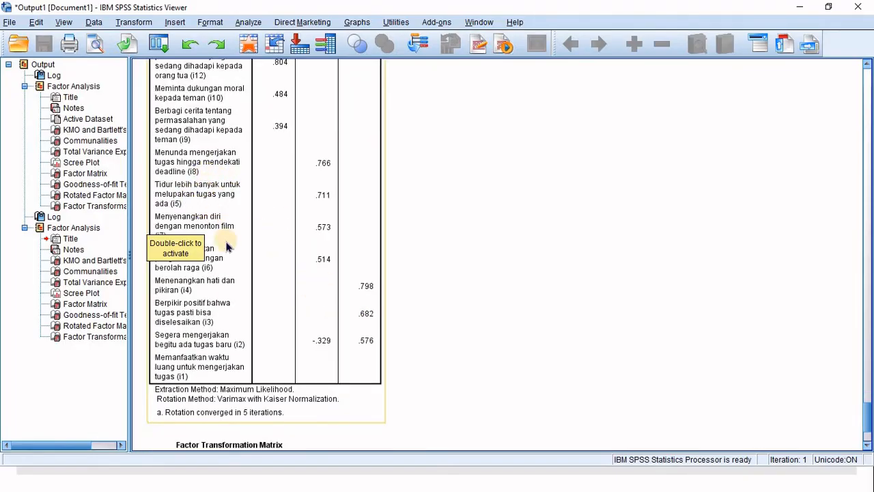
scroll(228, 242, "down", 3)
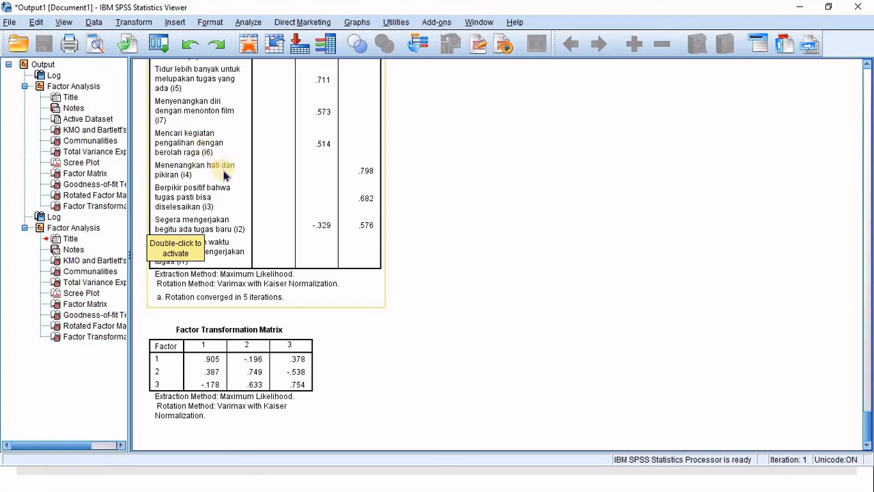
scroll(243, 150, "up", 3)
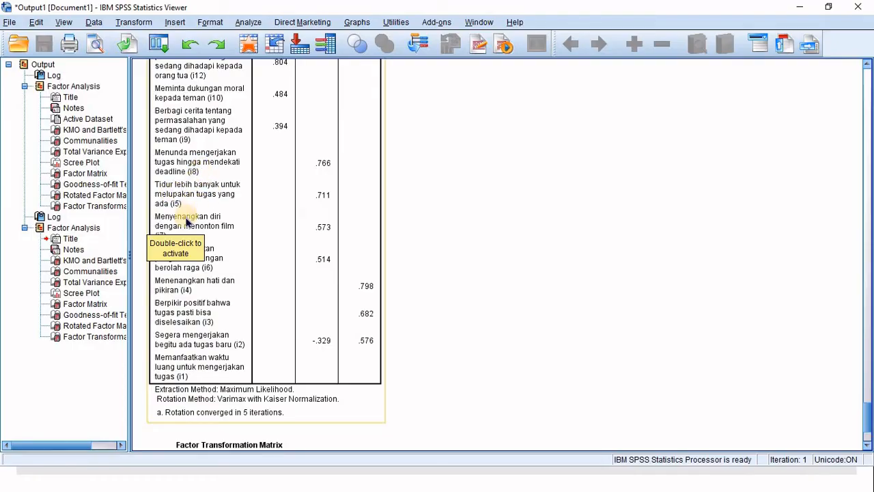
scroll(186, 222, "down", 3)
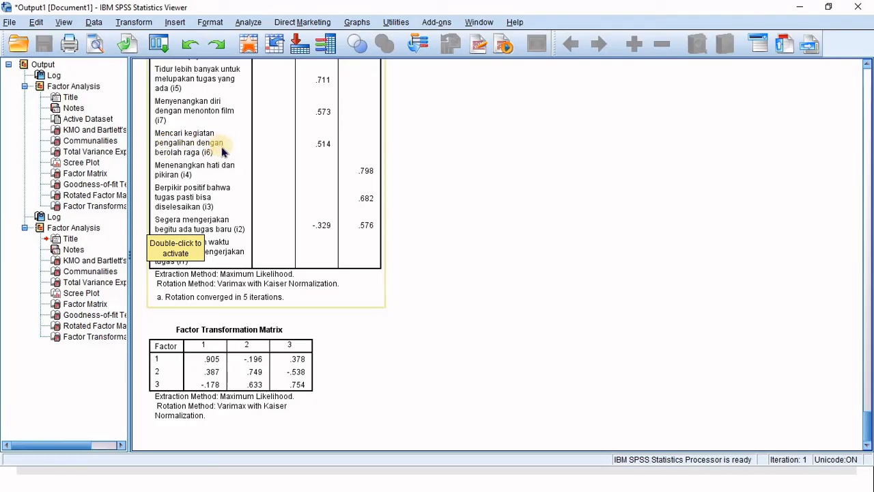
scroll(267, 134, "up", 3)
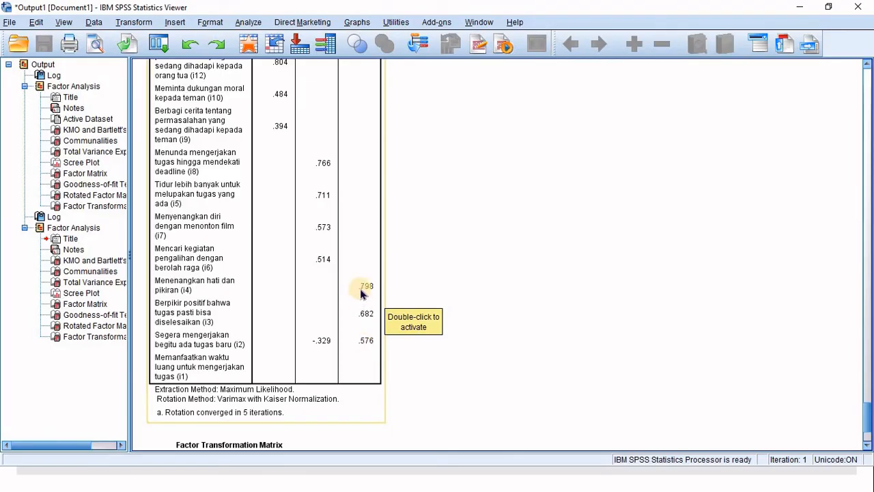
scroll(362, 292, "up", 3)
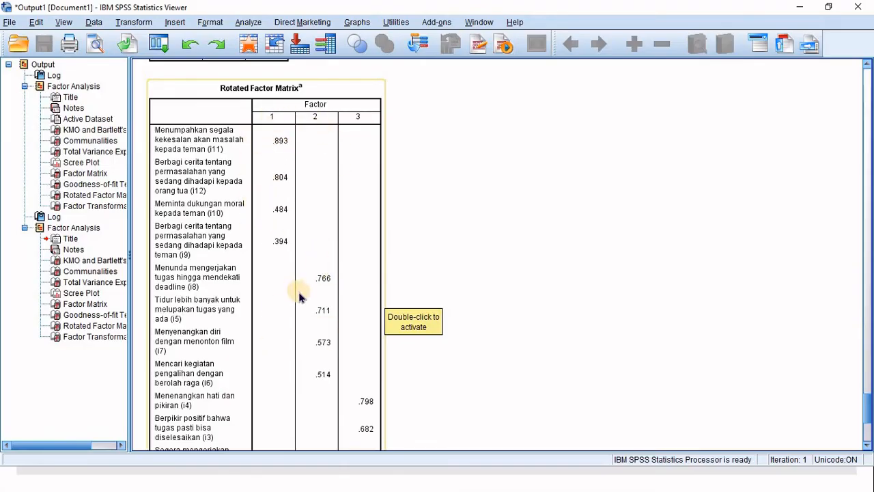
scroll(327, 277, "down", 3)
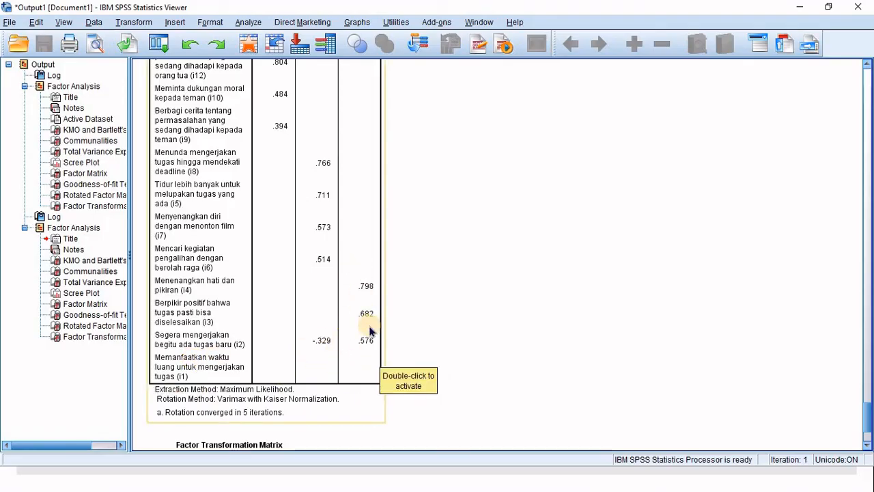
scroll(380, 264, "down", 3)
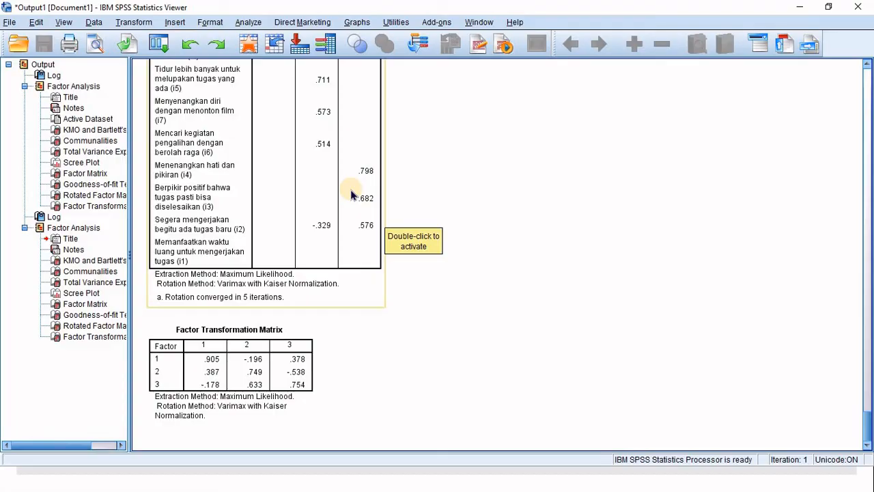
scroll(385, 151, "up", 6)
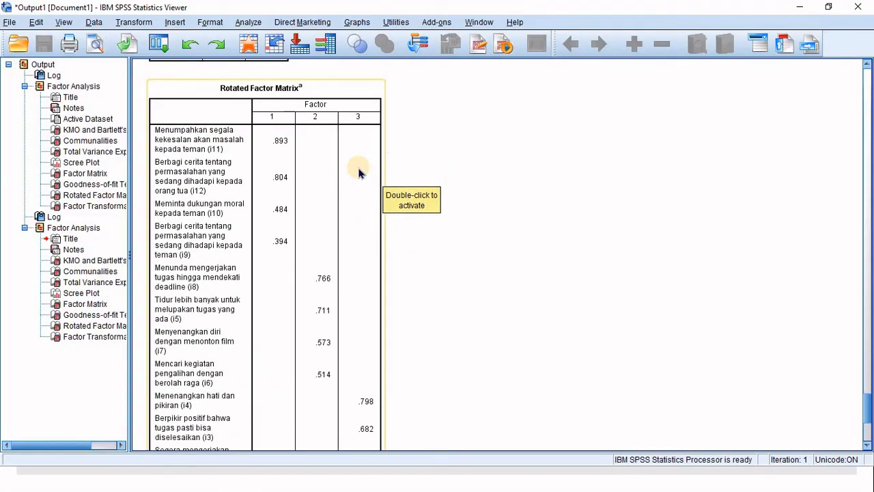
scroll(362, 171, "down", 6)
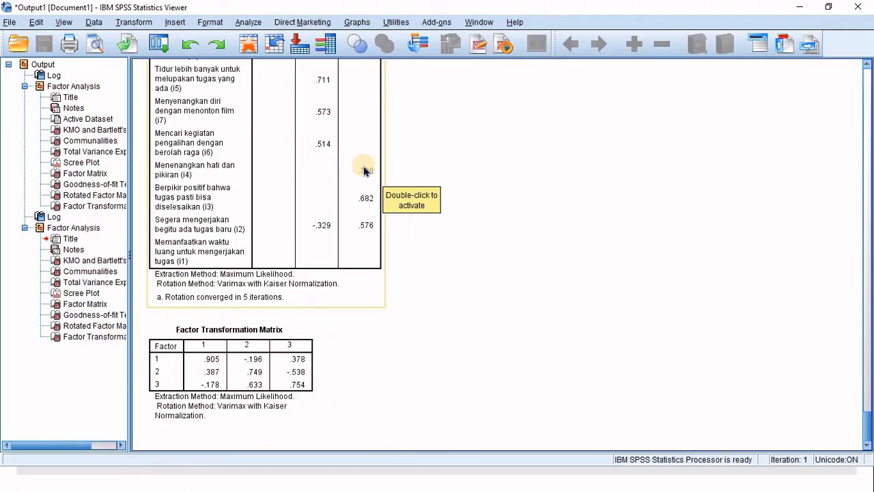